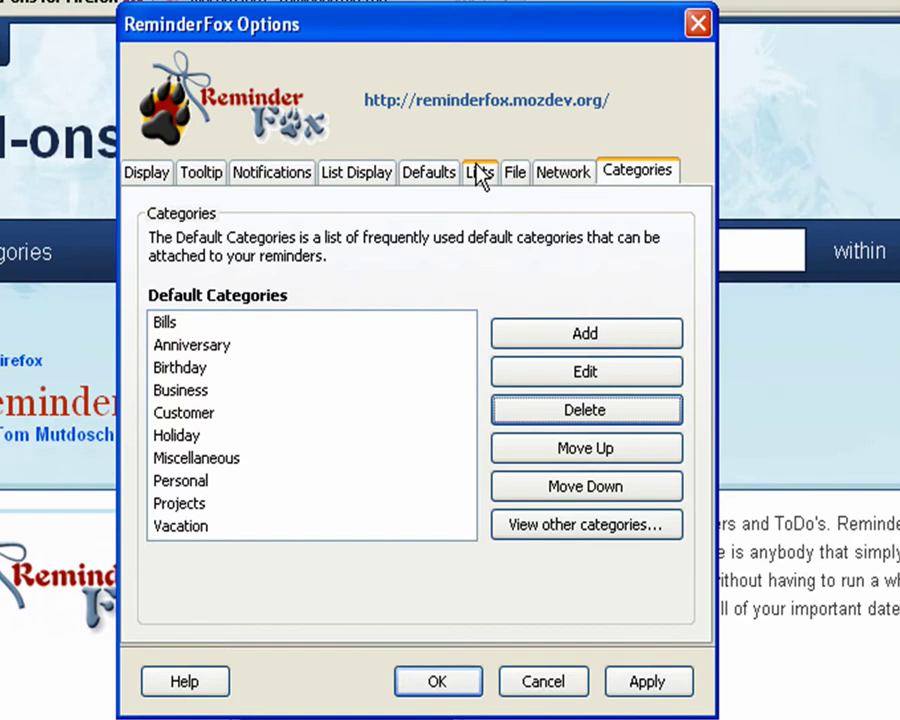
In the Lists options, add custom lists Christmas, Movies and Albums, then apply the changes
left_click(480, 175)
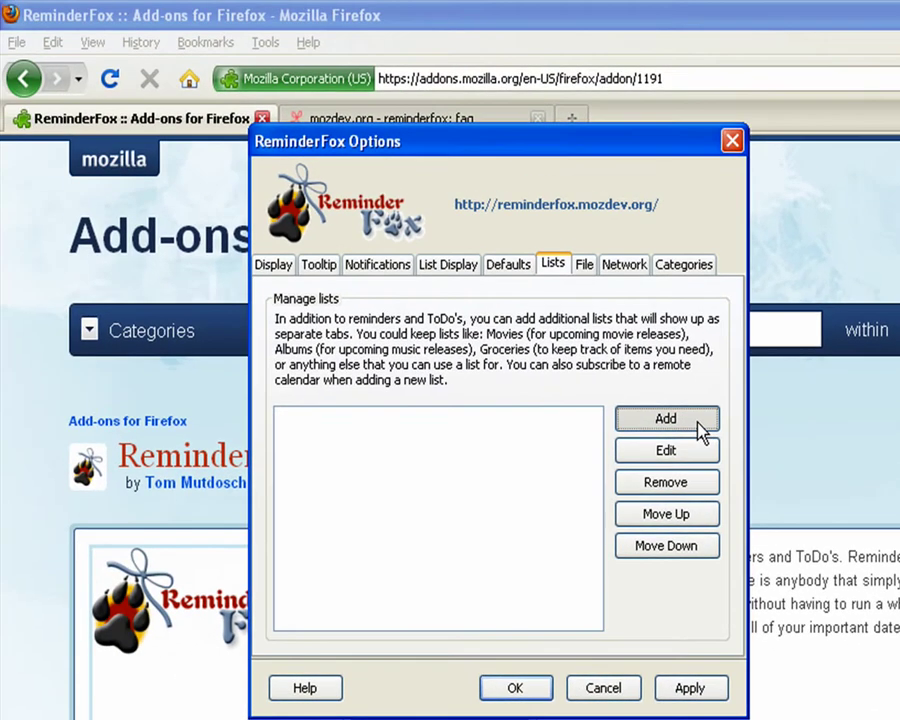
left_click(699, 427)
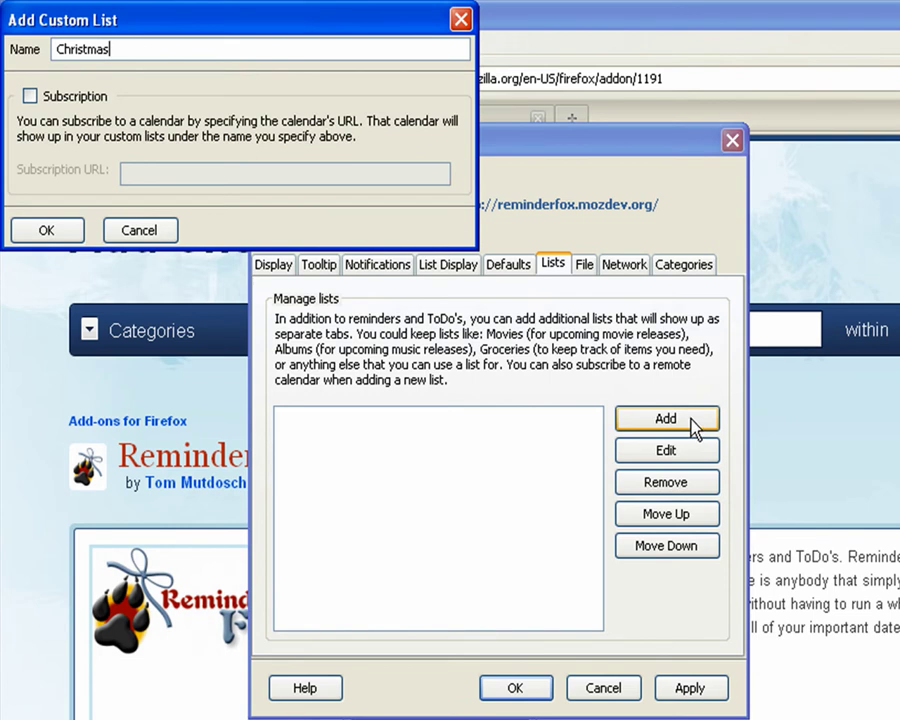
left_click(48, 232)
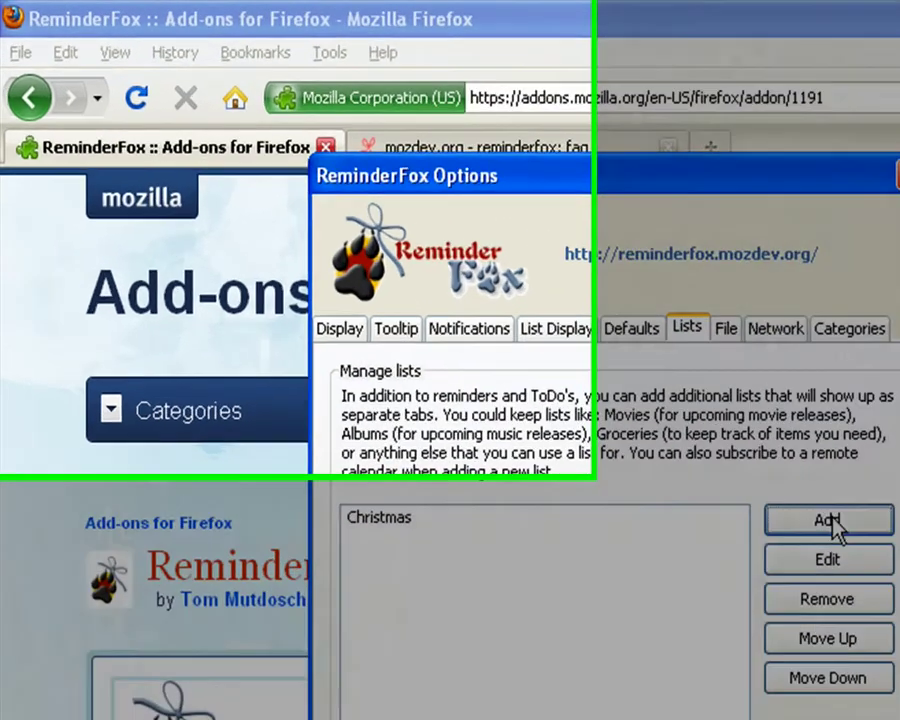
left_click(667, 420)
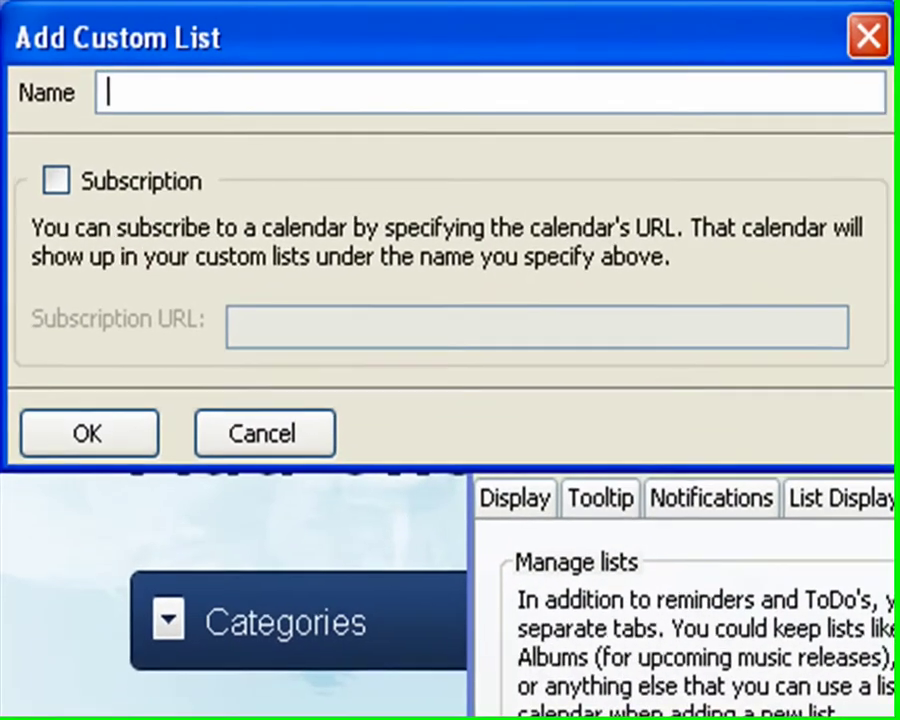
type("Movies")
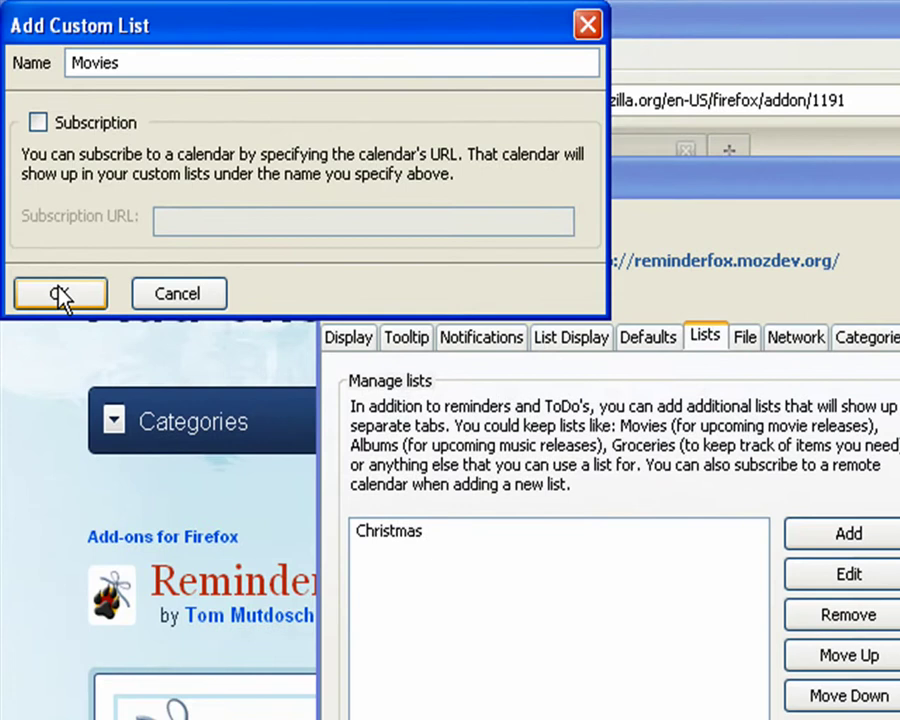
left_click(68, 340)
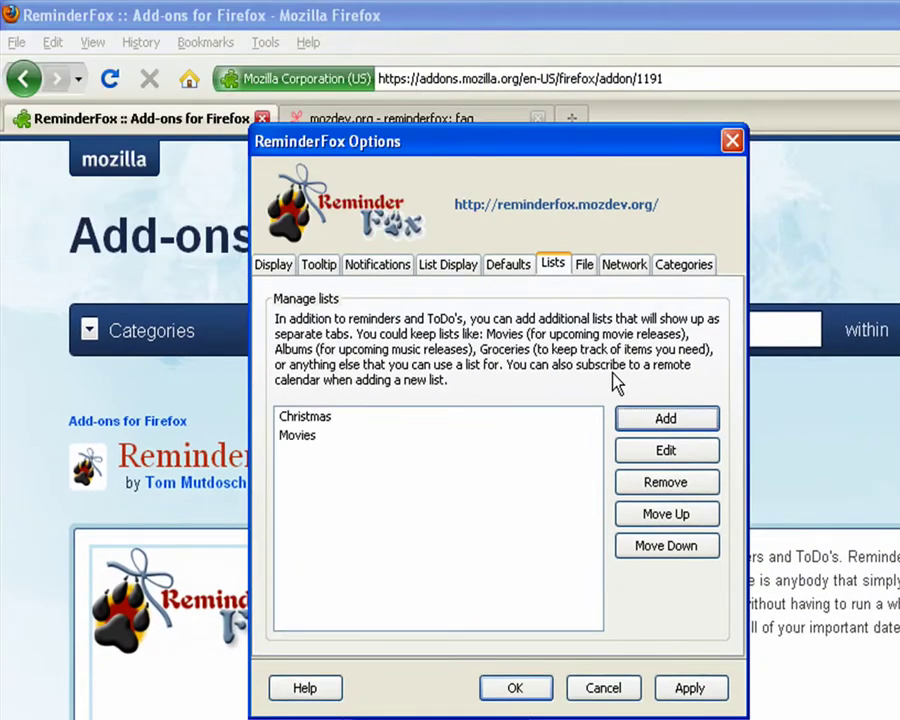
left_click(690, 422)
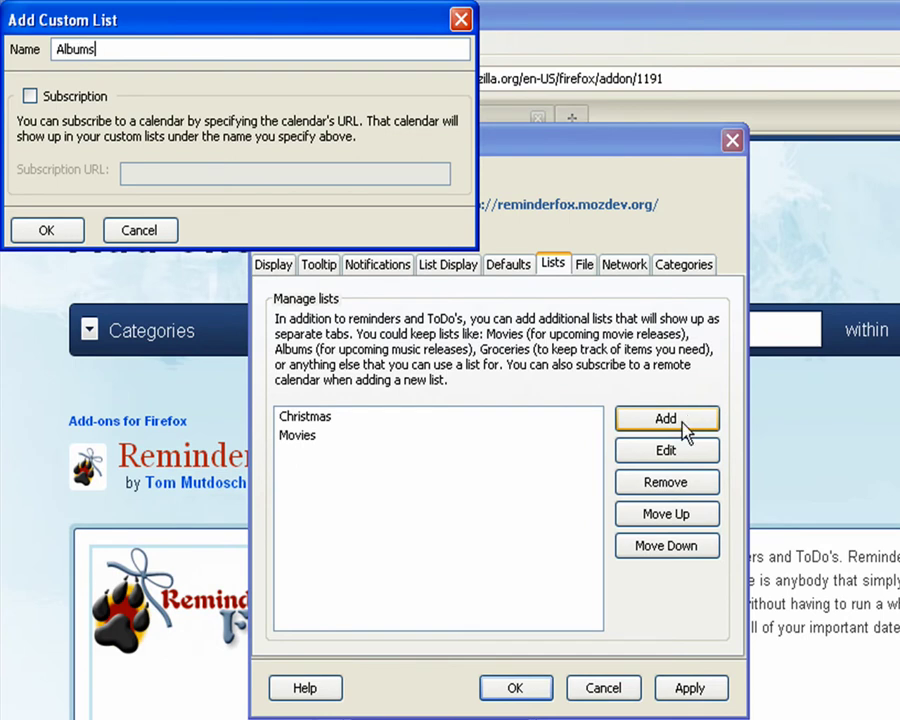
left_click(42, 232)
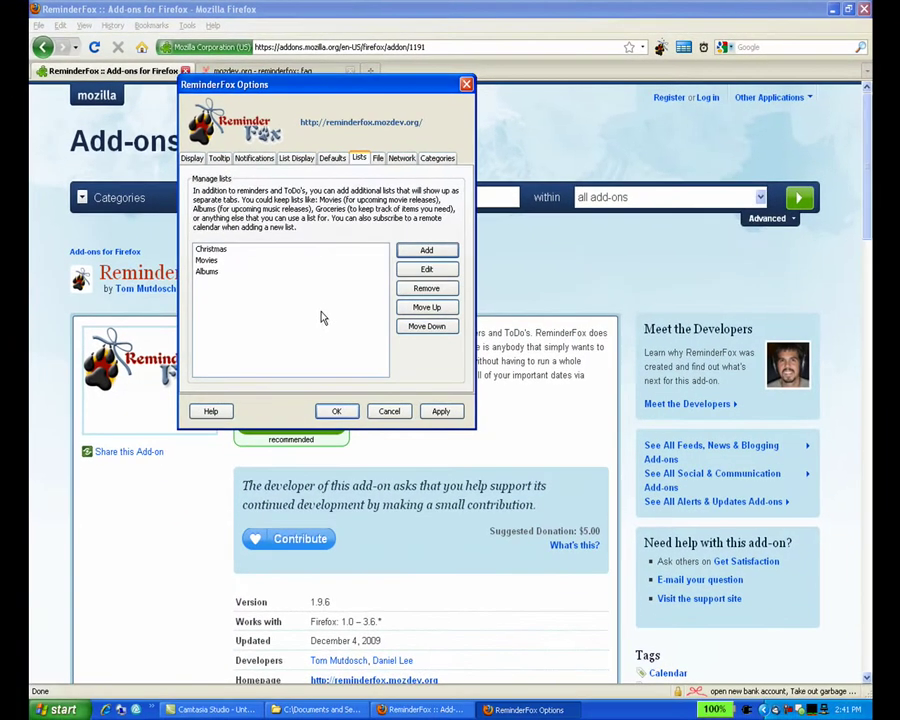
left_click(443, 411)
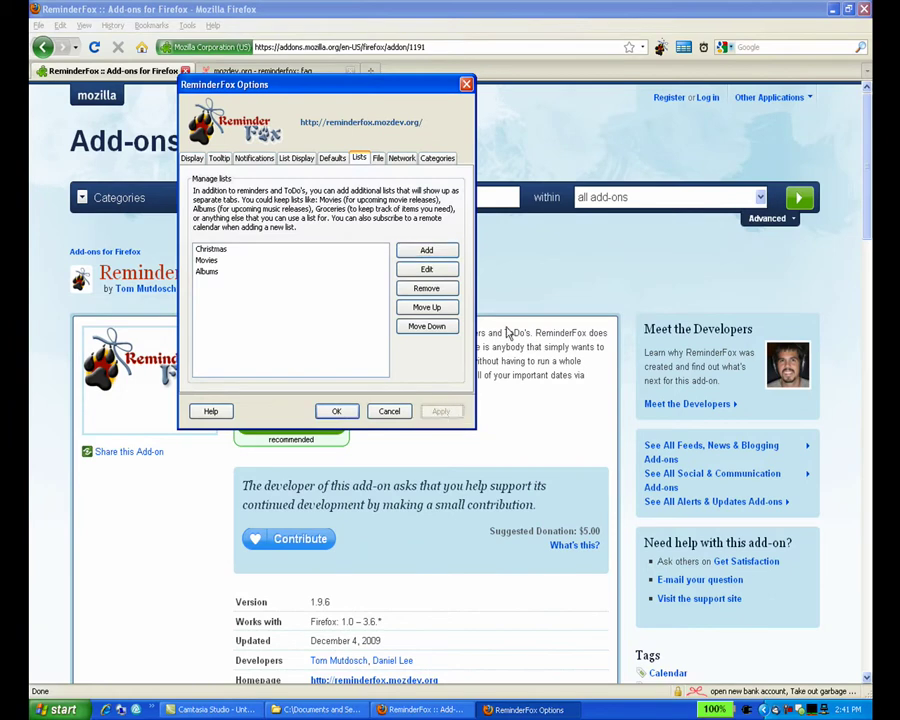
Open the ReminderFox main window and check the empty Christmas, Movies and Albums tabs
left_click(805, 692)
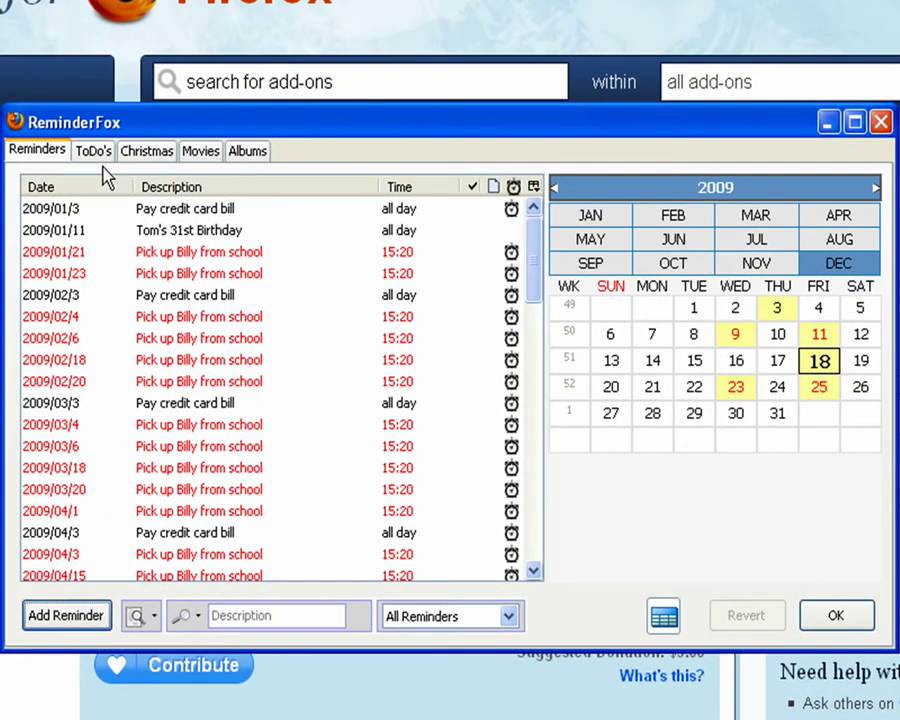
left_click(140, 158)
left_click(190, 158)
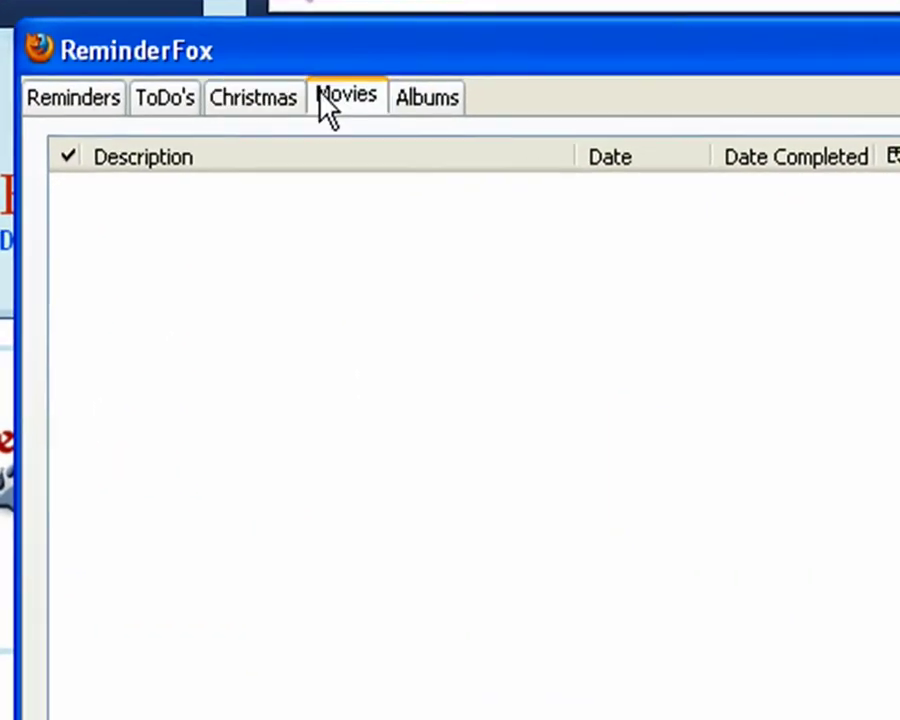
left_click(428, 103)
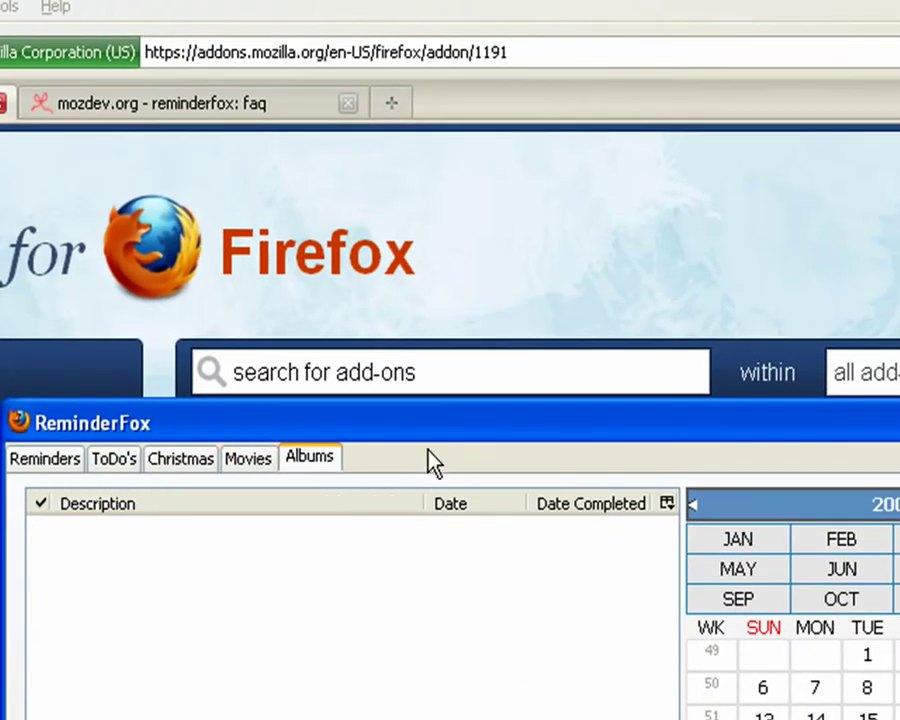
Close ReminderFox, load amazon.com, and open the Kindle Wireless Reading Device product page
key("Escape")
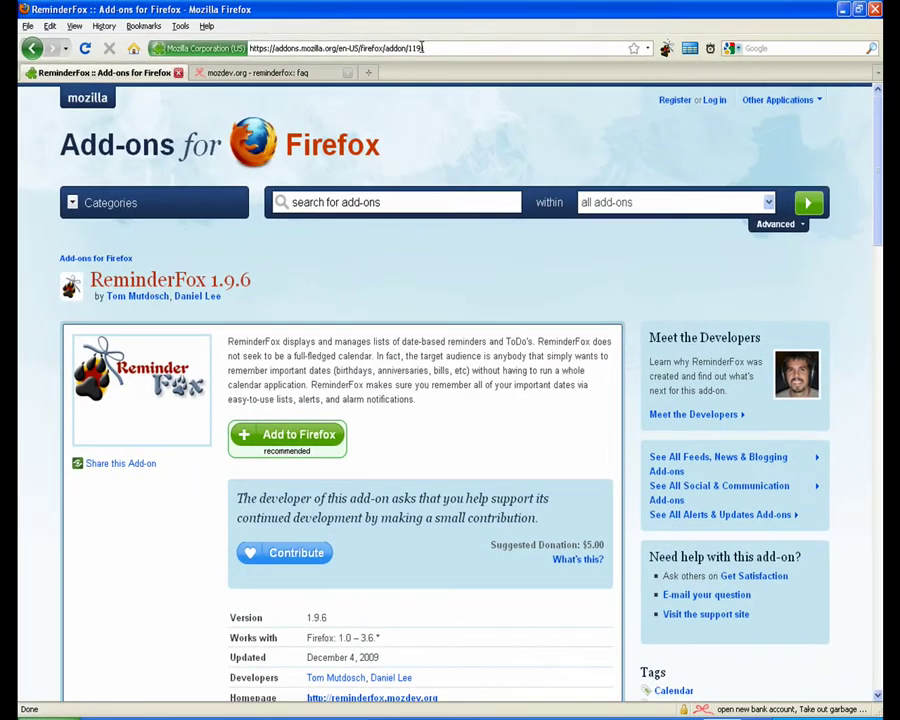
left_click(422, 47)
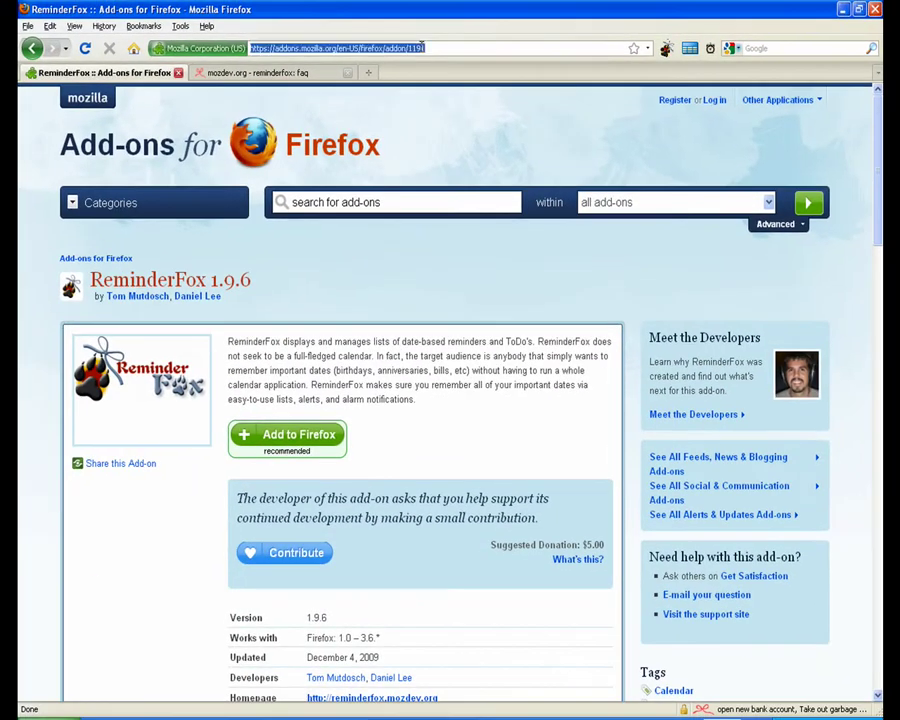
type("amazon.com")
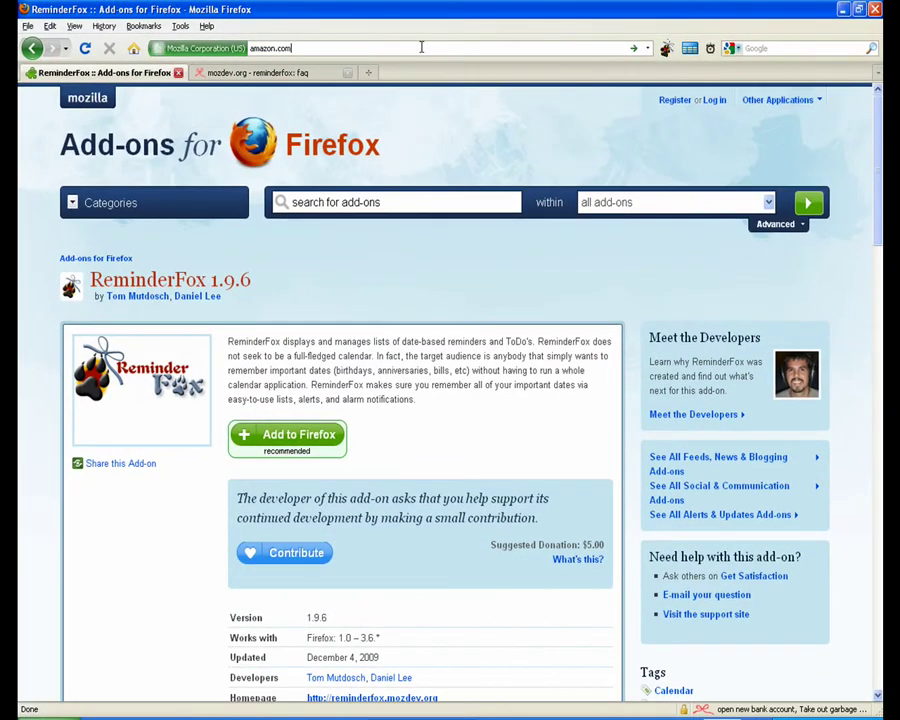
key("Return")
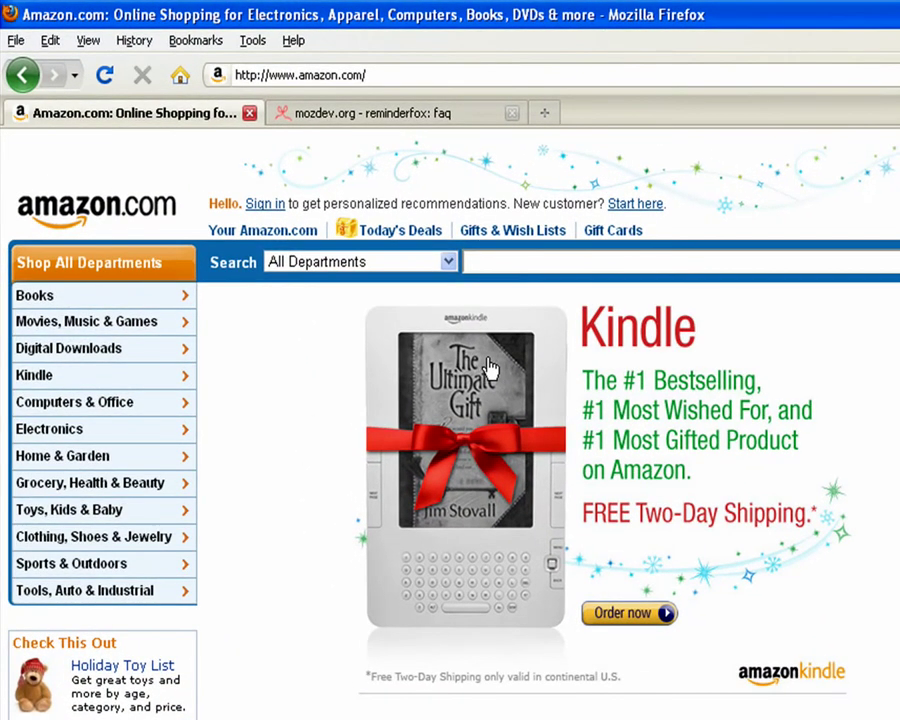
left_click(487, 368)
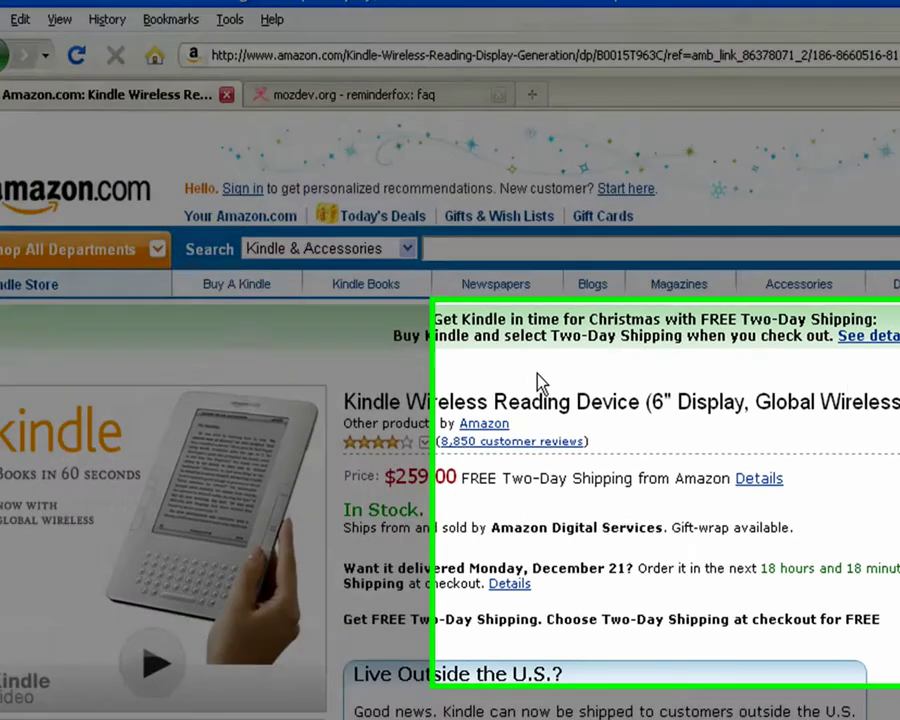
Save the Kindle product page as a reminder item in the Christmas list
right_click(552, 392)
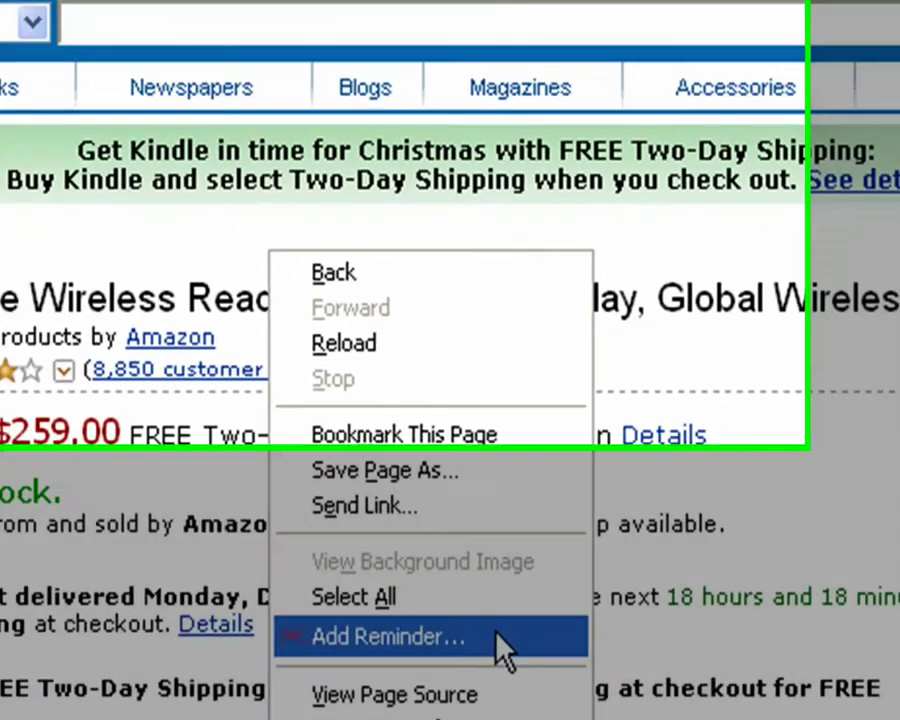
left_click(400, 548)
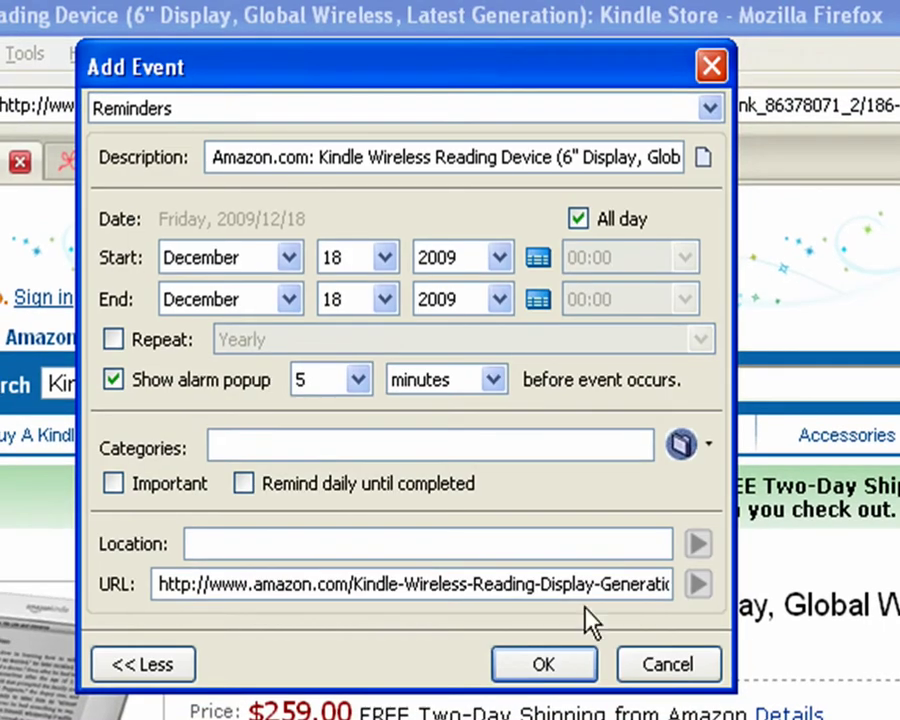
left_click(265, 110)
left_click(254, 208)
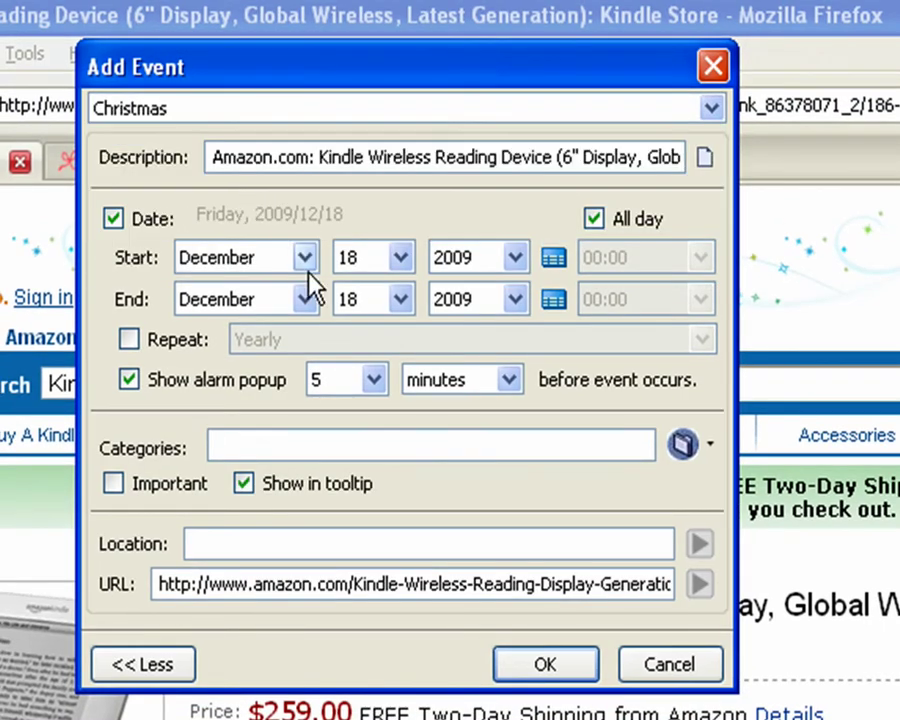
left_click(535, 665)
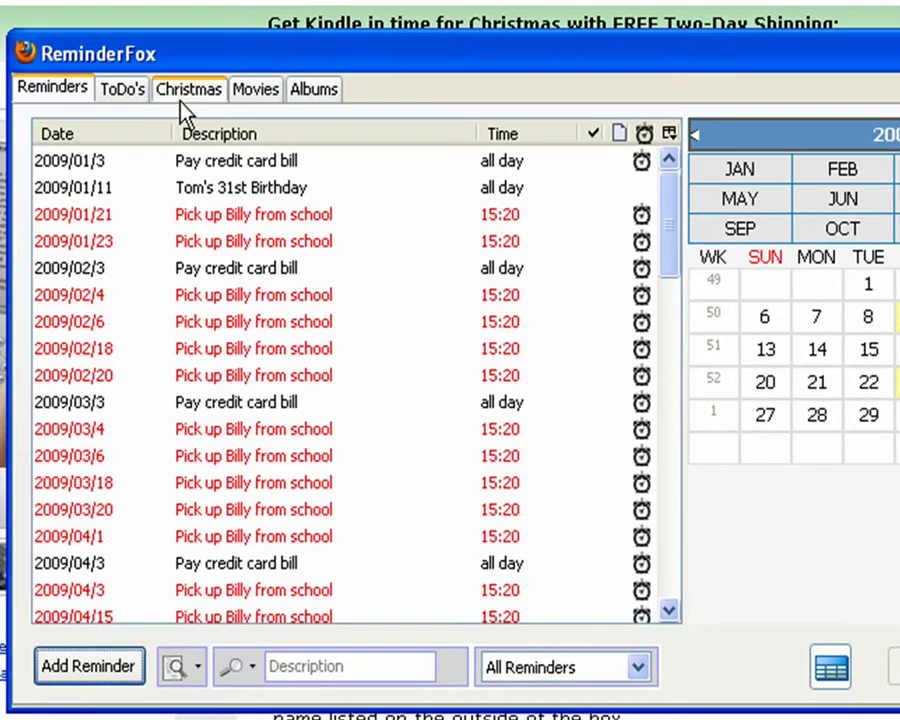
Draft a Christmas-list todo of a person's gift ideas, with notes 'Transformers Diego video game'
left_click(178, 94)
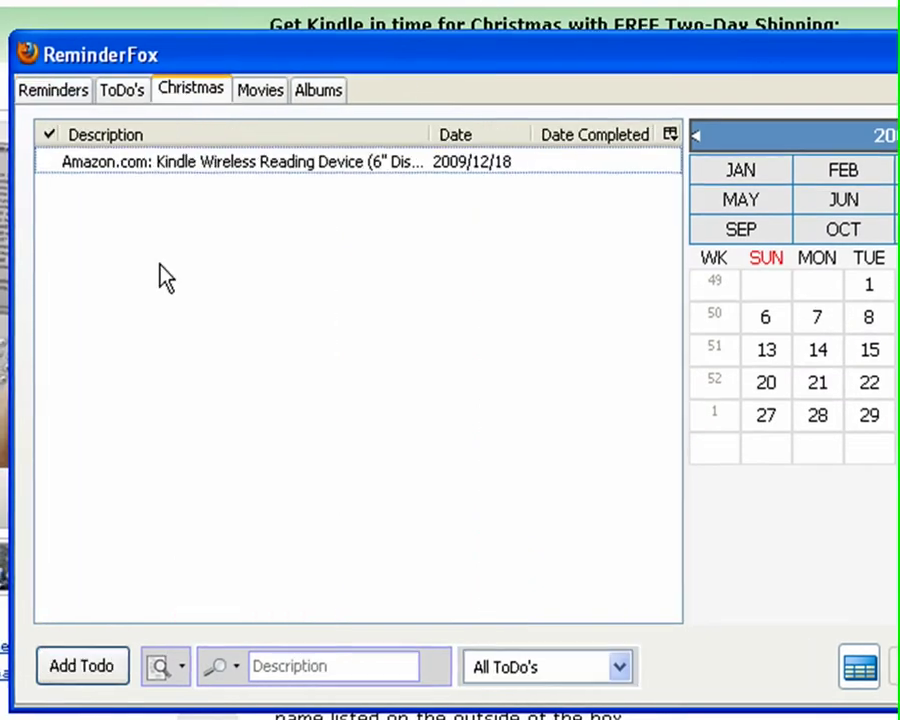
left_click(81, 666)
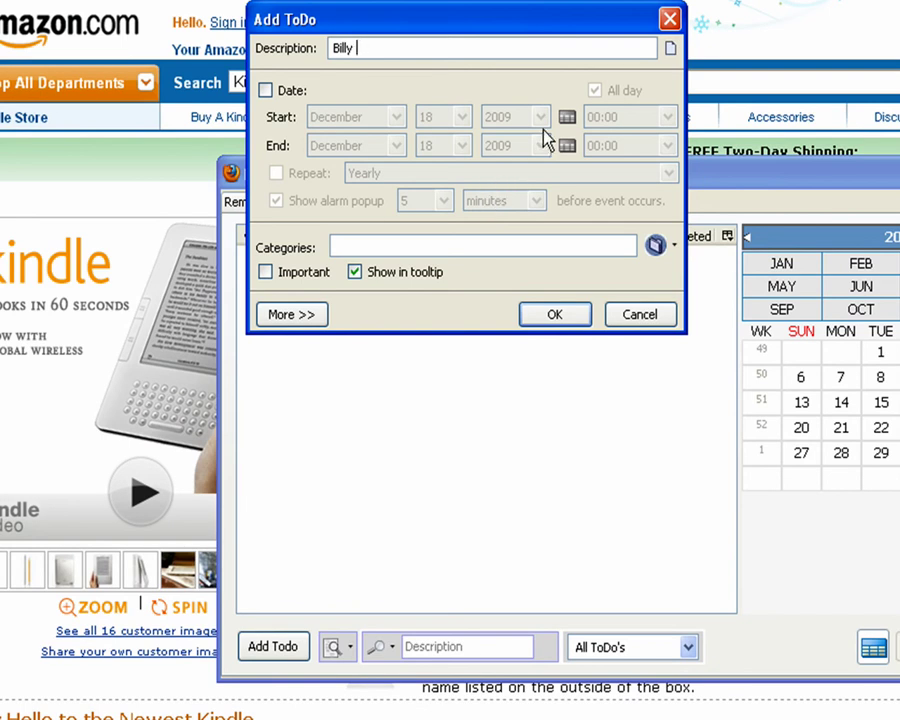
type("ideas")
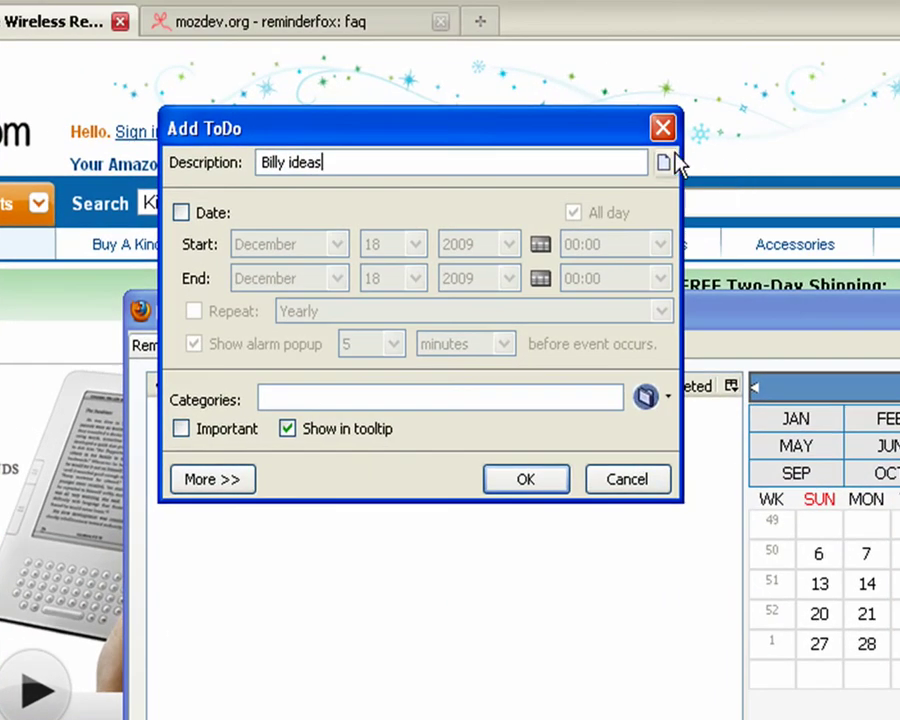
left_click(665, 163)
type("Transformers ")
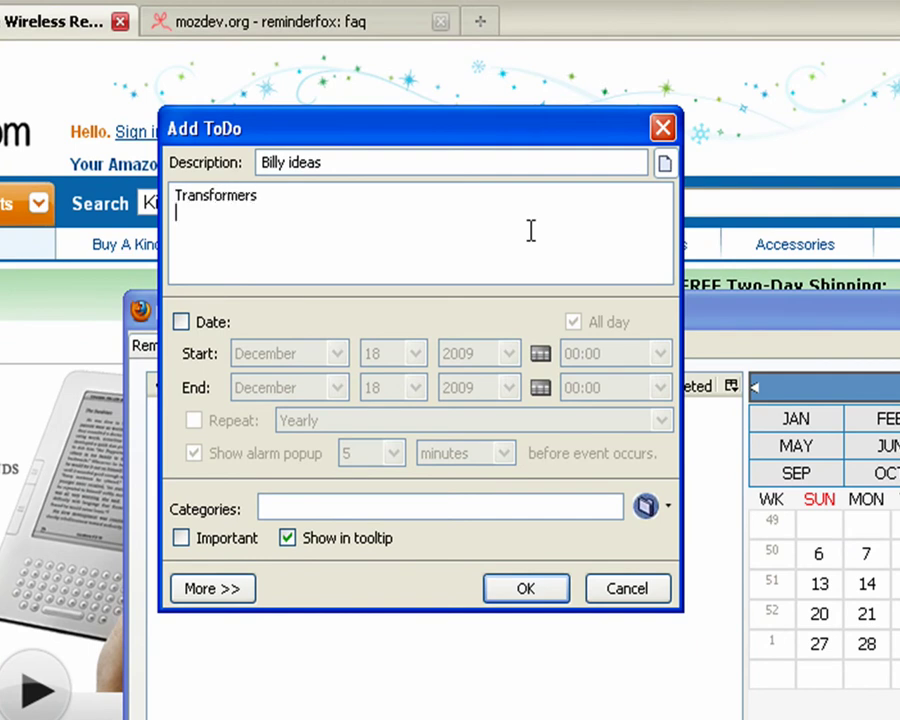
type("Diego video game")
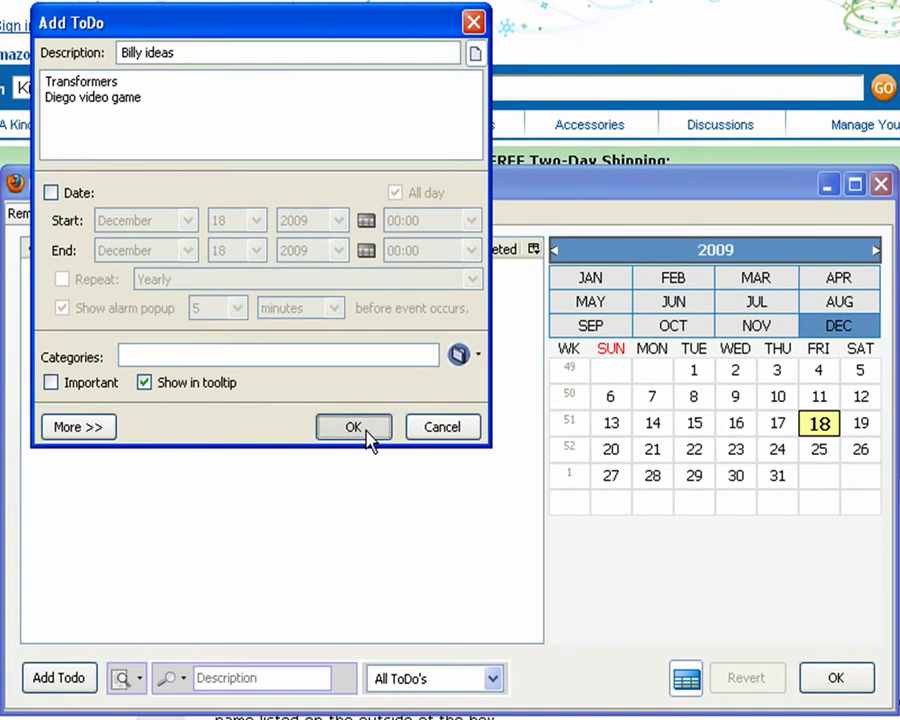
Save the gift-ideas todo, then open the Kindle item's saved Amazon link in the browser
left_click(366, 430)
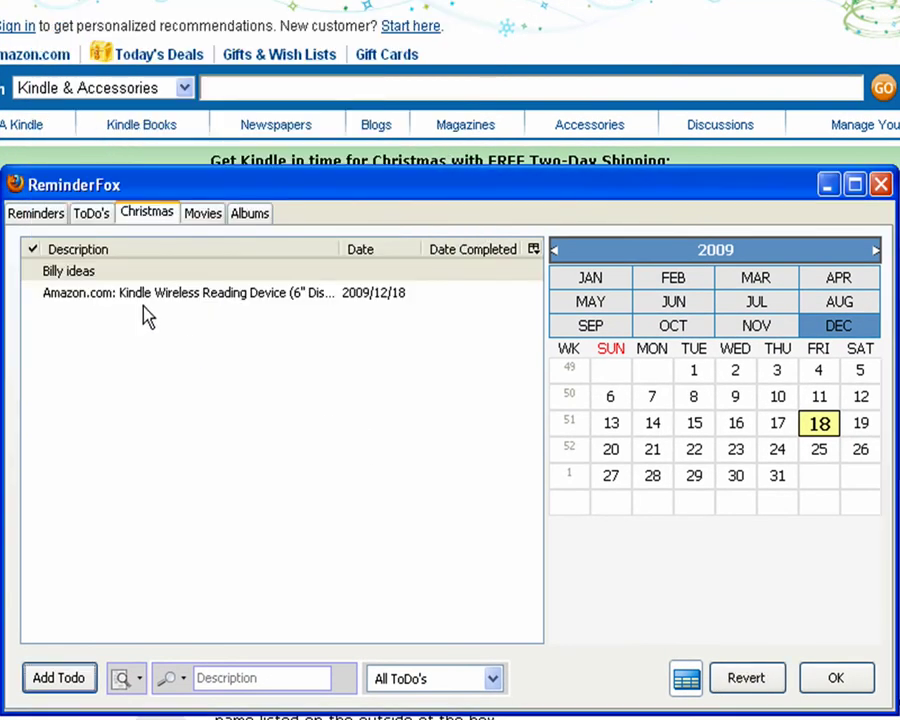
mouse_move(127, 283)
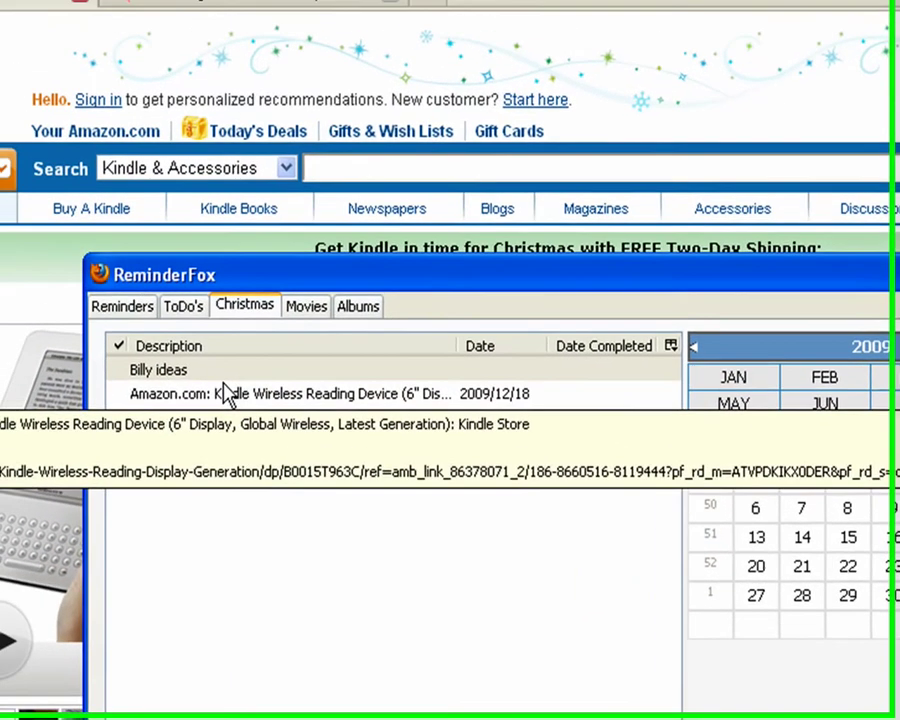
double_click(226, 393)
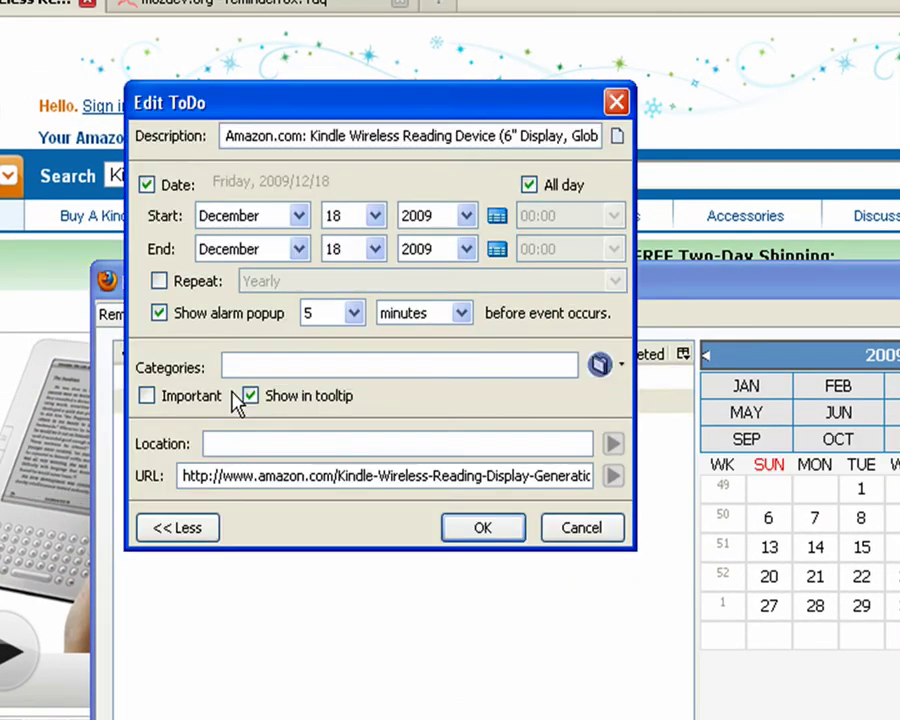
left_click(615, 478)
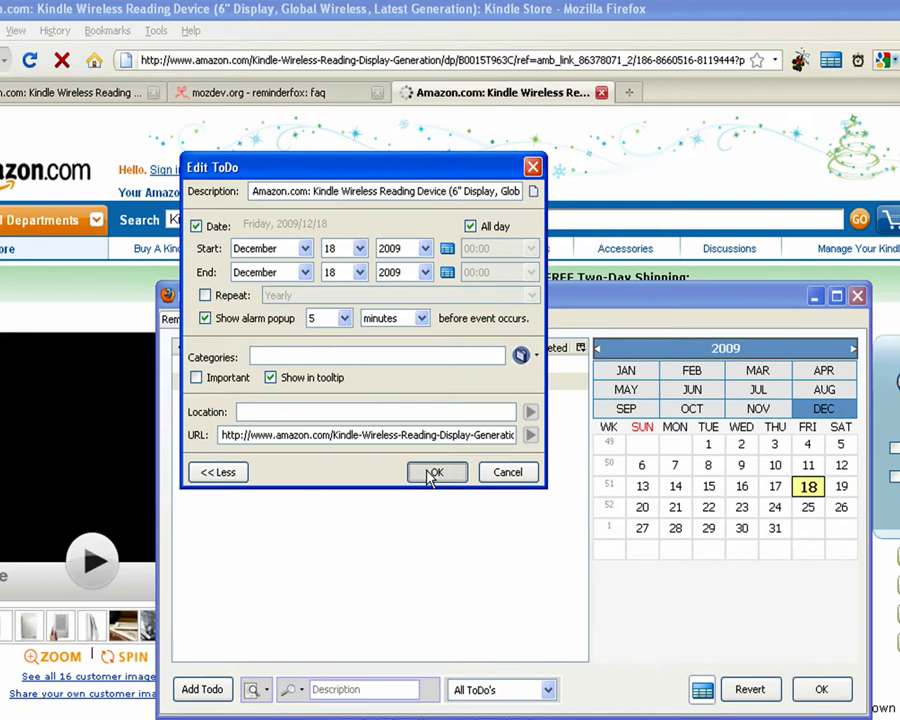
left_click(466, 519)
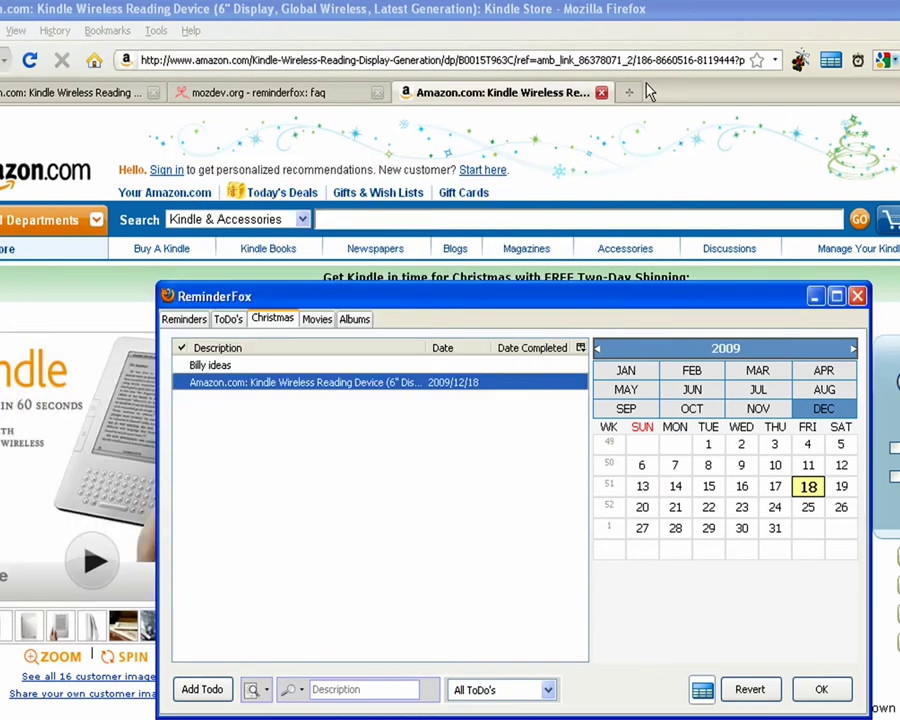
Go from the Kindle page to Amazon's Music store via Movies, Music & Games
left_click(604, 60)
left_click(604, 60)
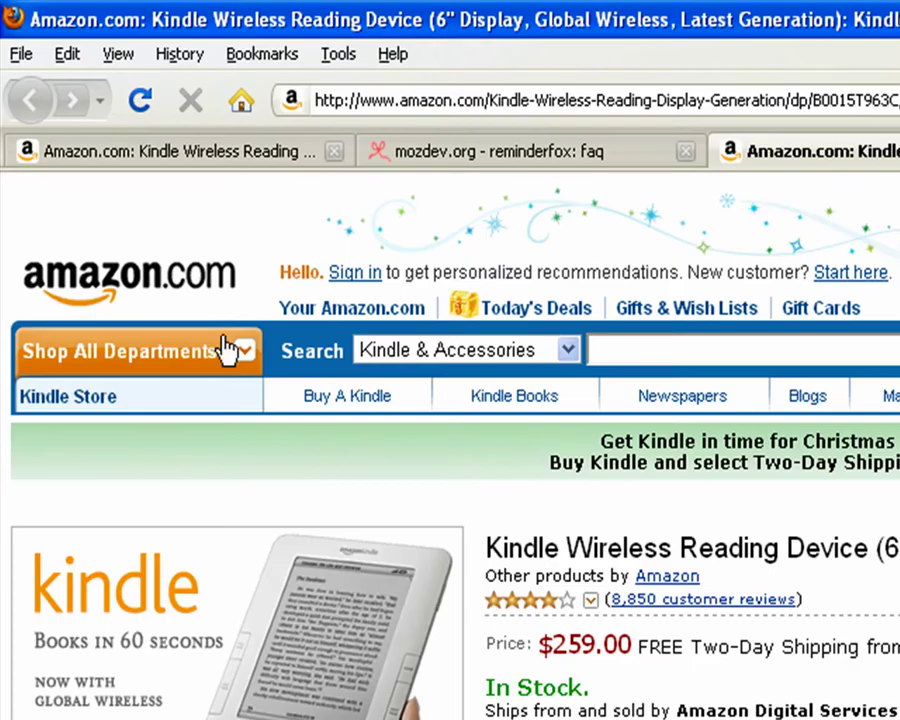
mouse_move(181, 277)
mouse_move(199, 314)
mouse_move(157, 436)
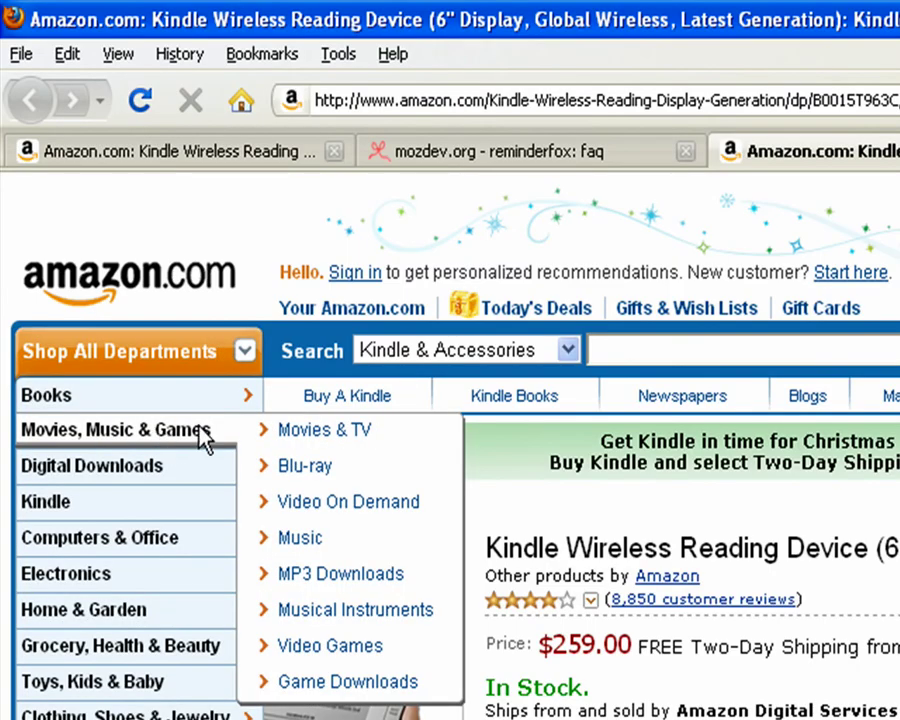
left_click(322, 548)
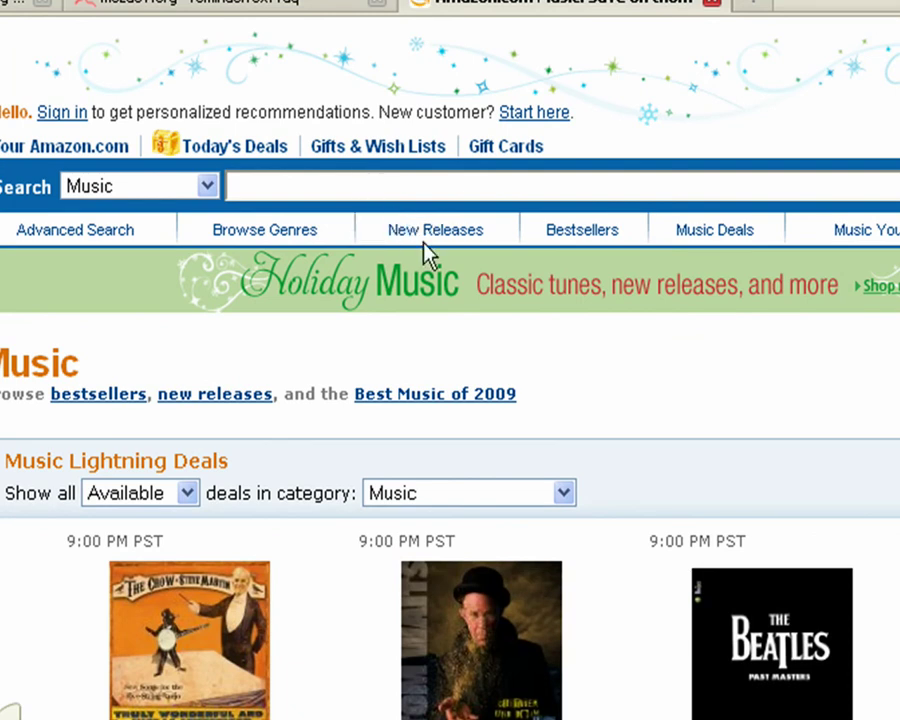
Save the Beatles Past Masters page to the Albums list, removing the 'Amazon.com:' description prefix
left_click(790, 647)
right_click(615, 343)
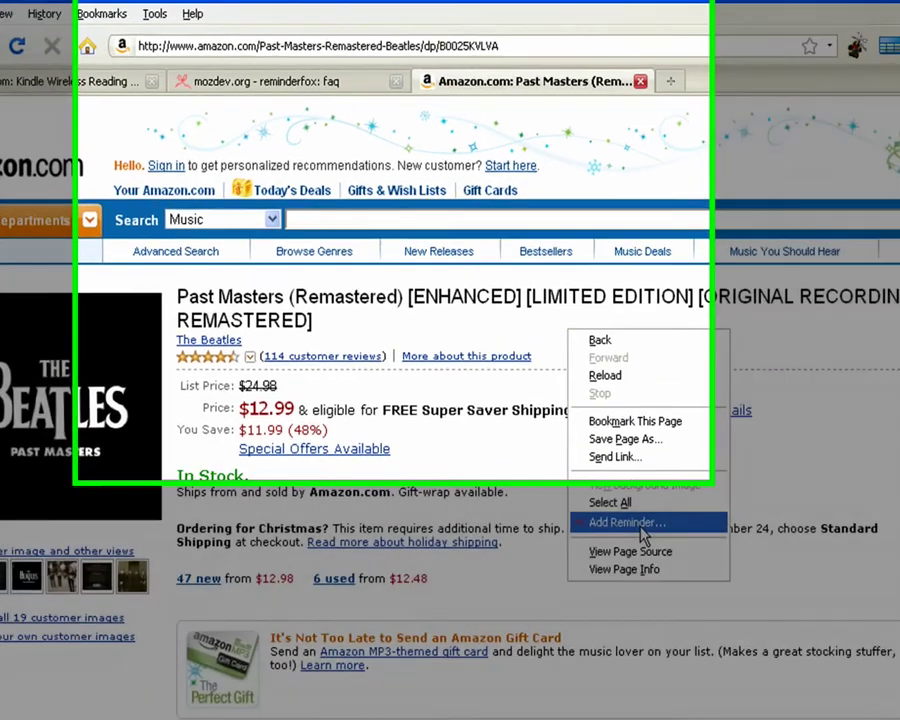
left_click(605, 490)
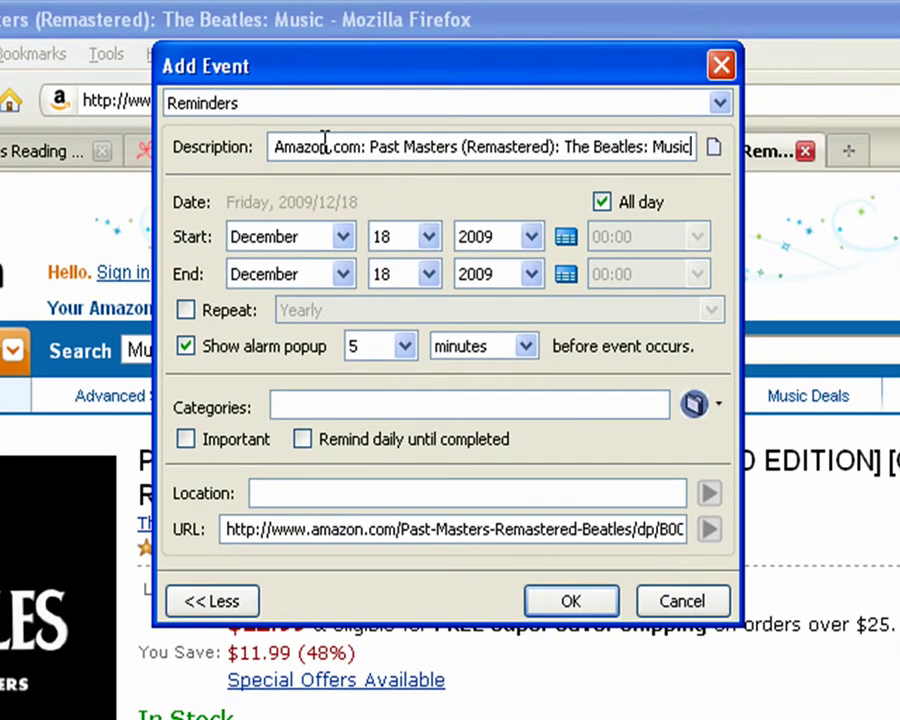
left_click(322, 103)
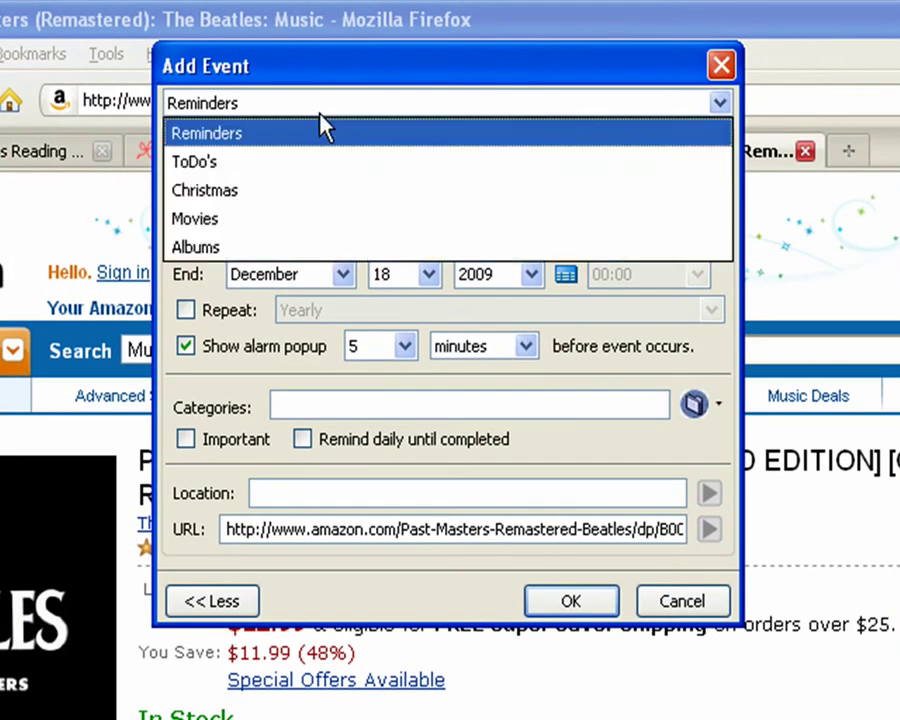
key("Escape")
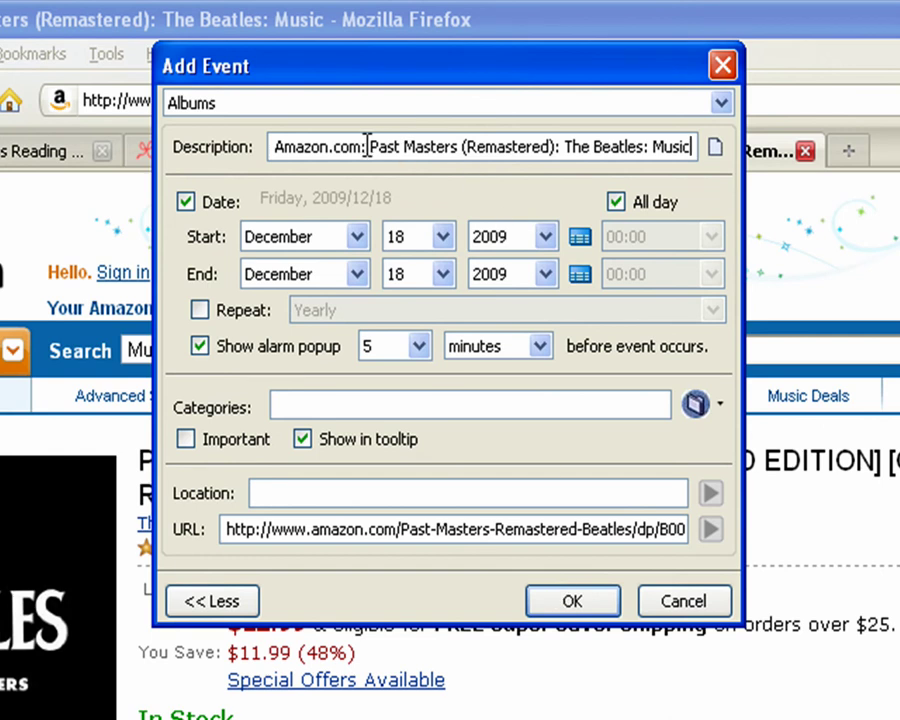
left_click_drag(366, 147, 226, 136)
key("BackSpace")
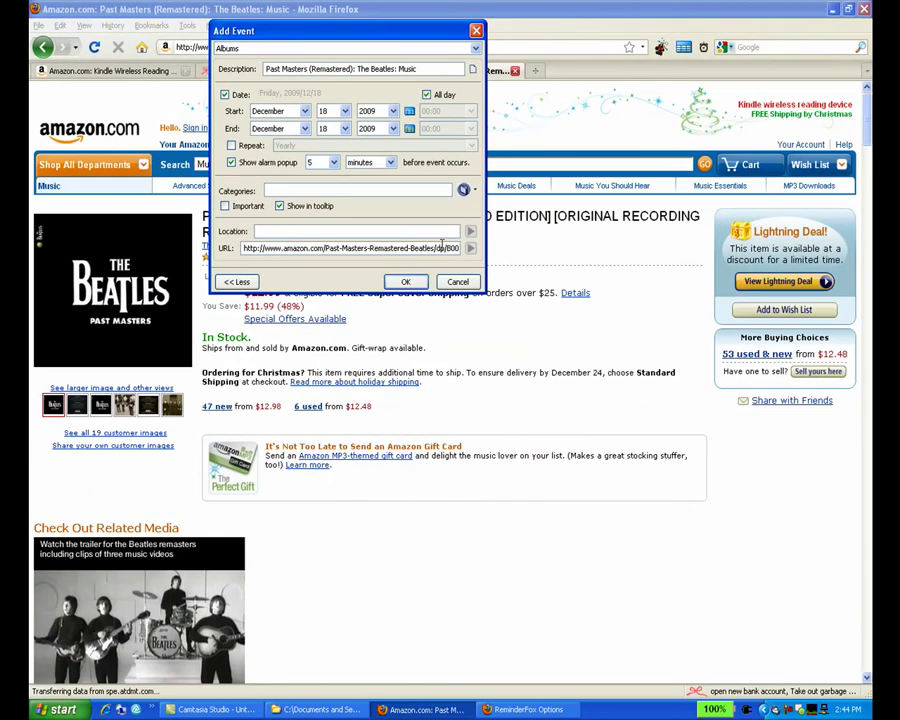
left_click(403, 280)
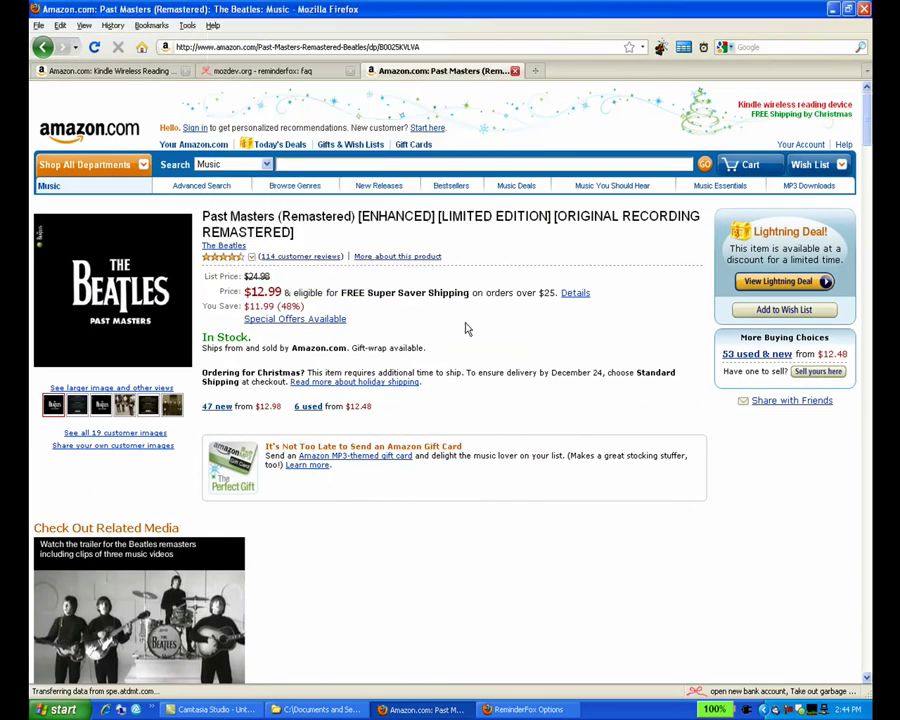
left_click(735, 697)
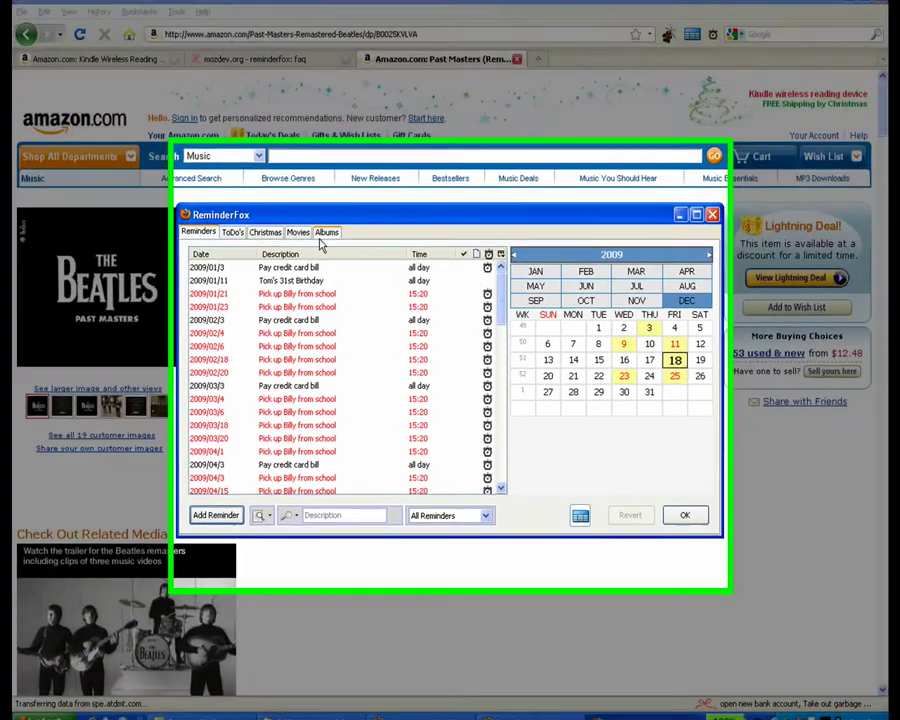
Inspect the Beatles Past Masters entry in the Albums tab without changes, then return to Christmas
left_click(330, 237)
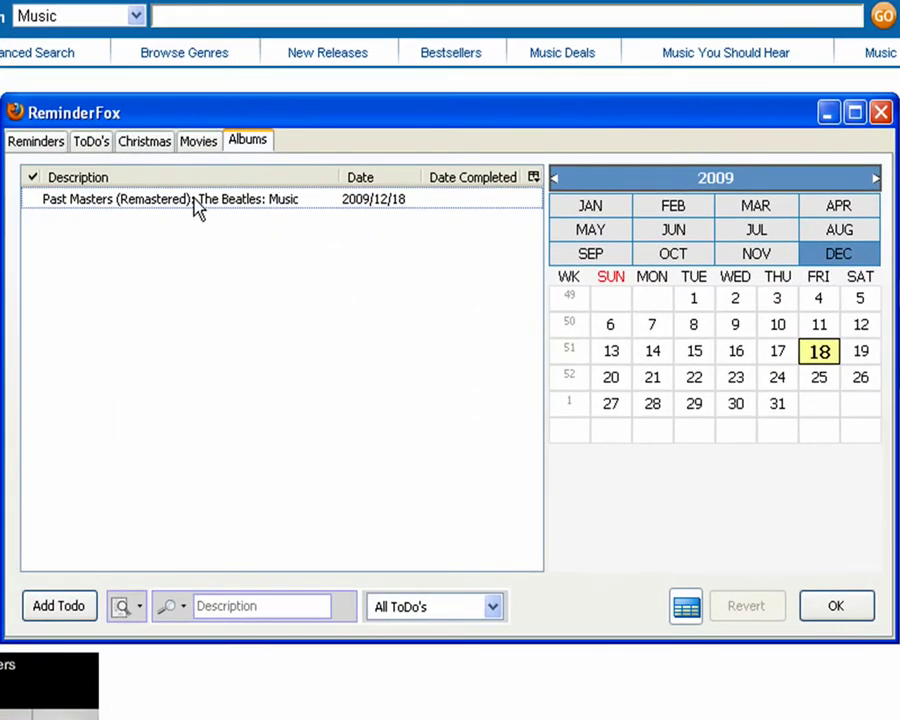
mouse_move(200, 210)
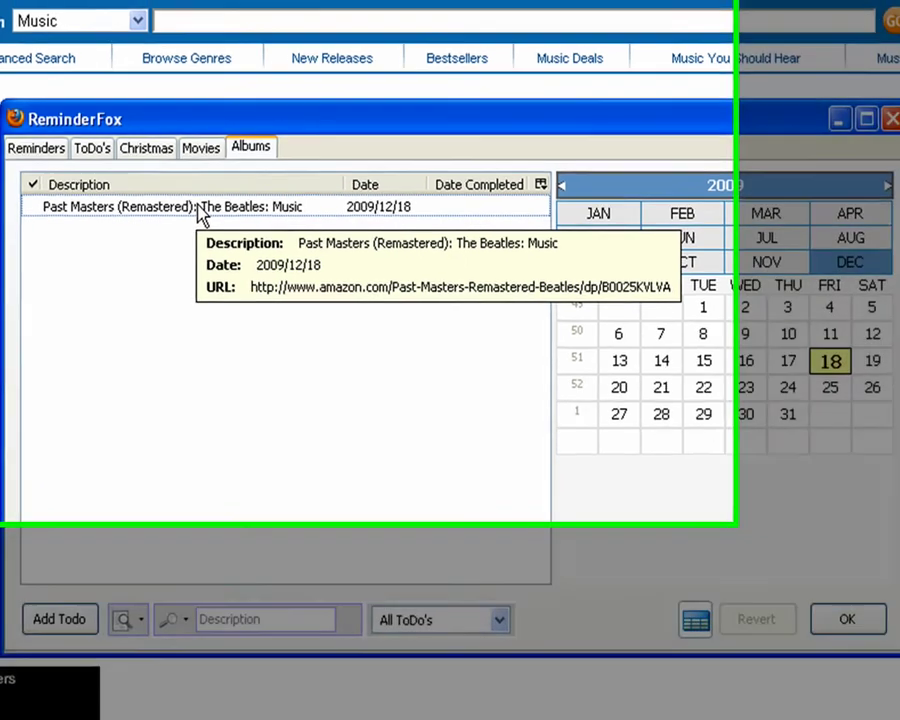
left_click(197, 203)
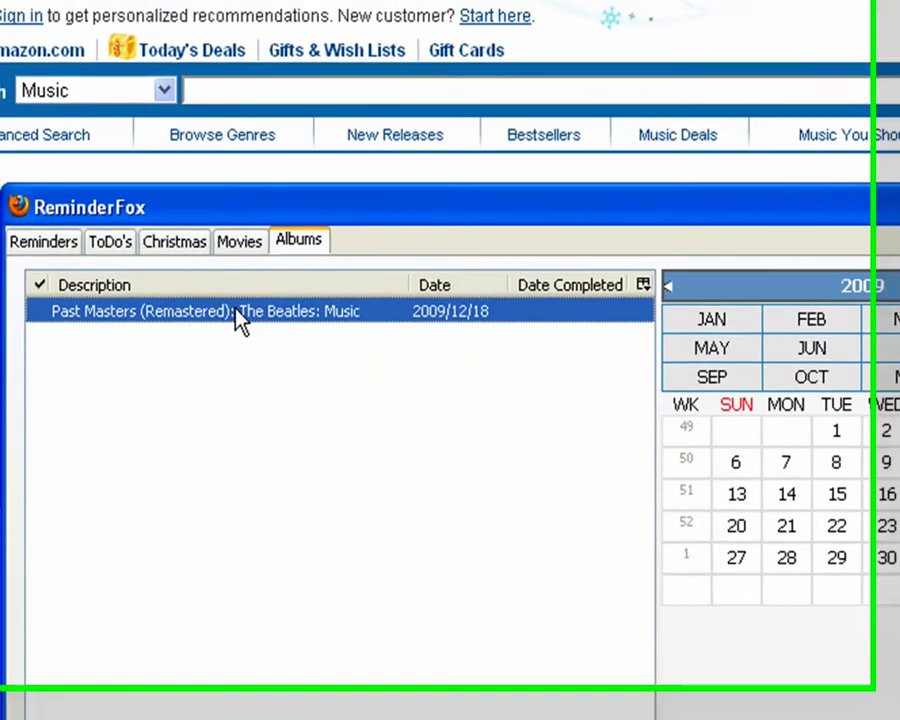
double_click(248, 345)
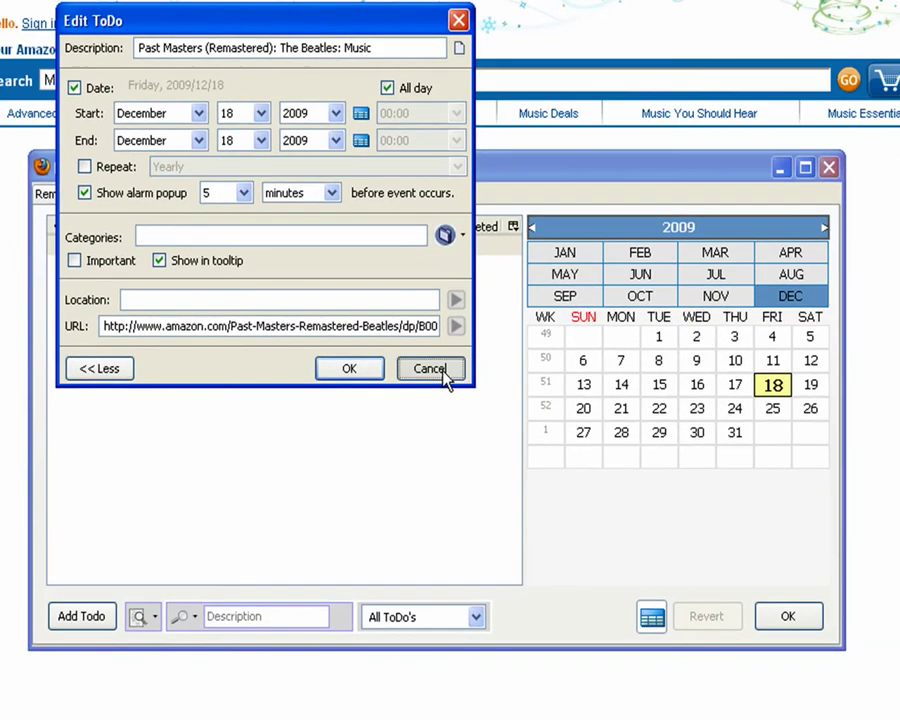
left_click(575, 505)
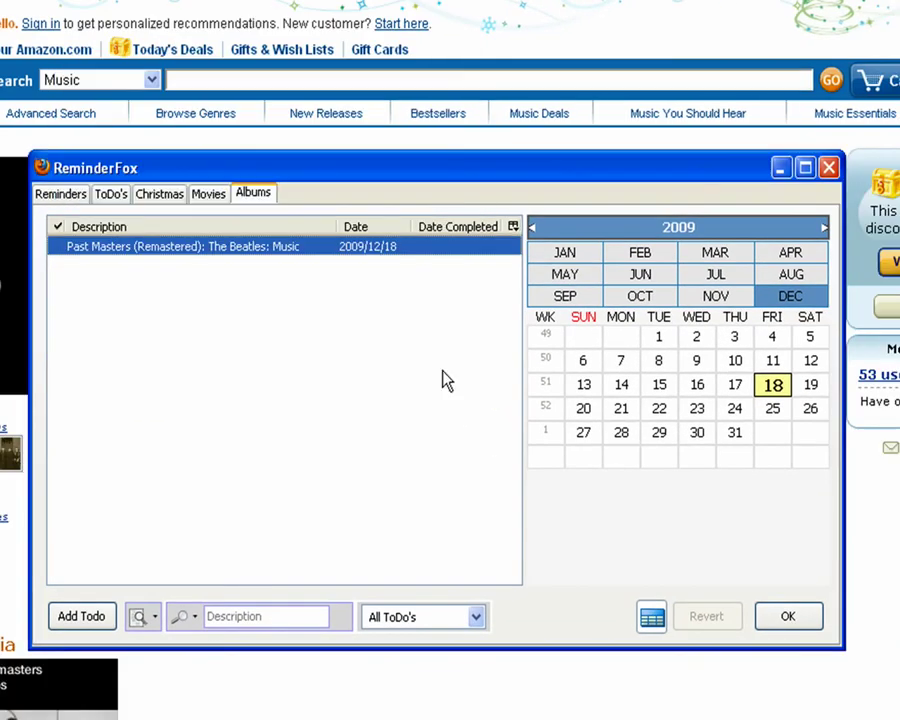
left_click(157, 196)
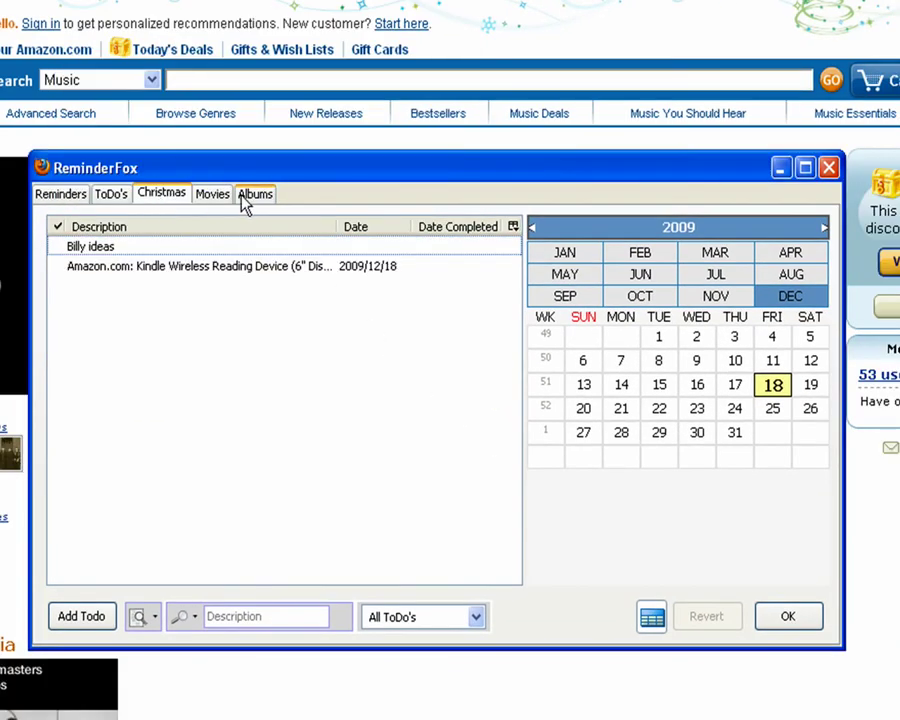
Move the Beatles Past Masters entry from Albums to Christmas and verify it there
left_click(243, 197)
right_click(237, 216)
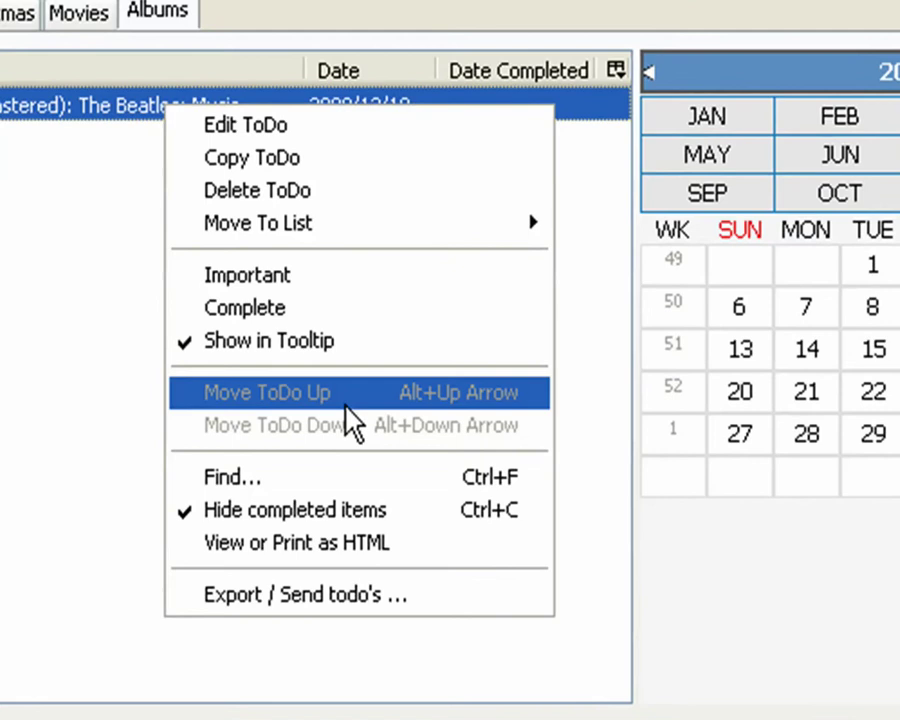
mouse_move(386, 296)
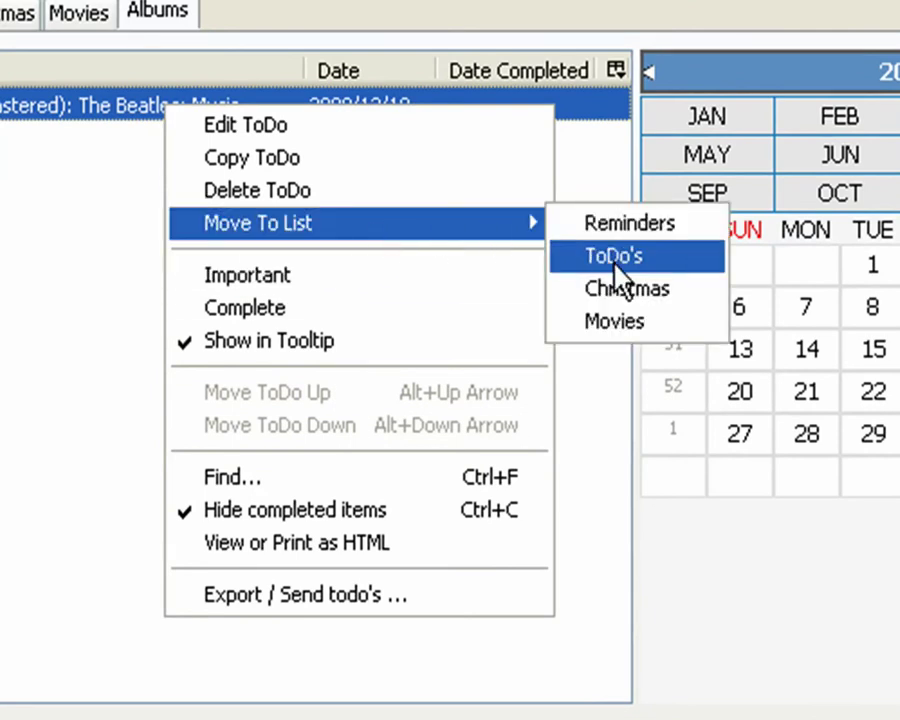
left_click(625, 292)
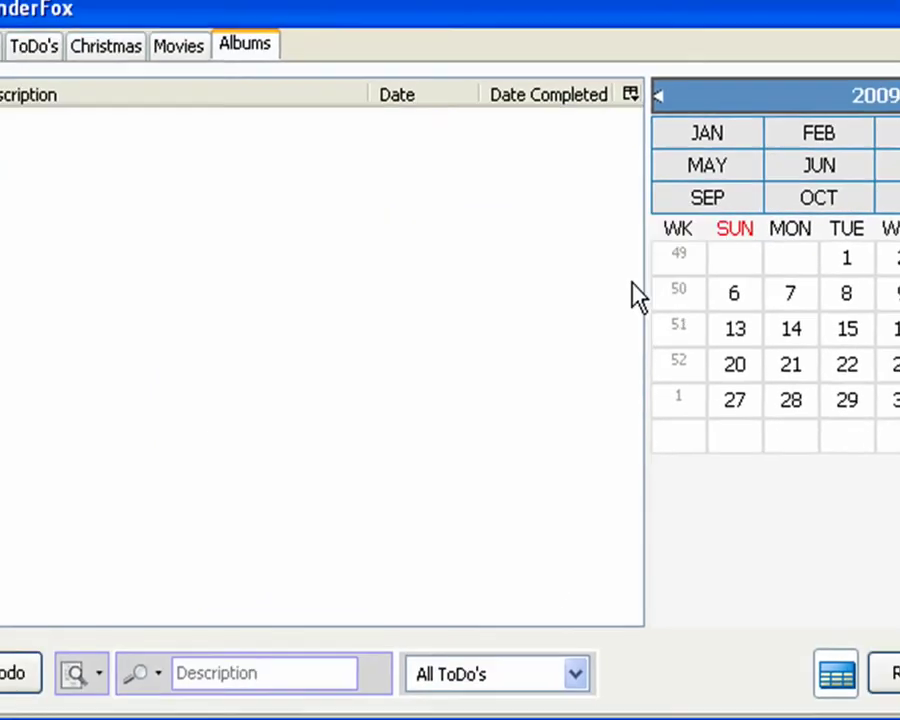
left_click(115, 48)
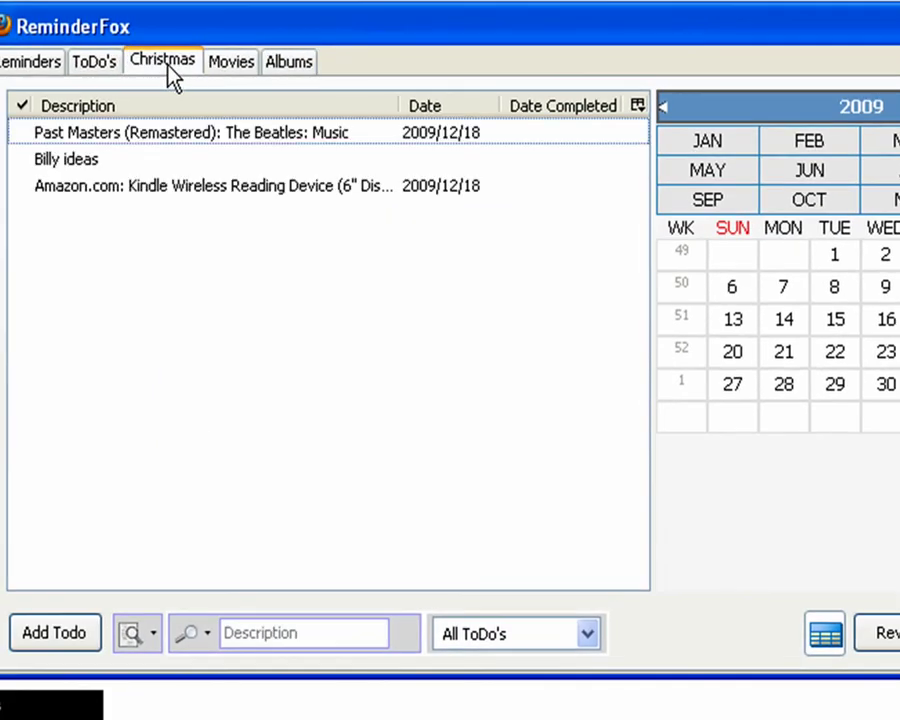